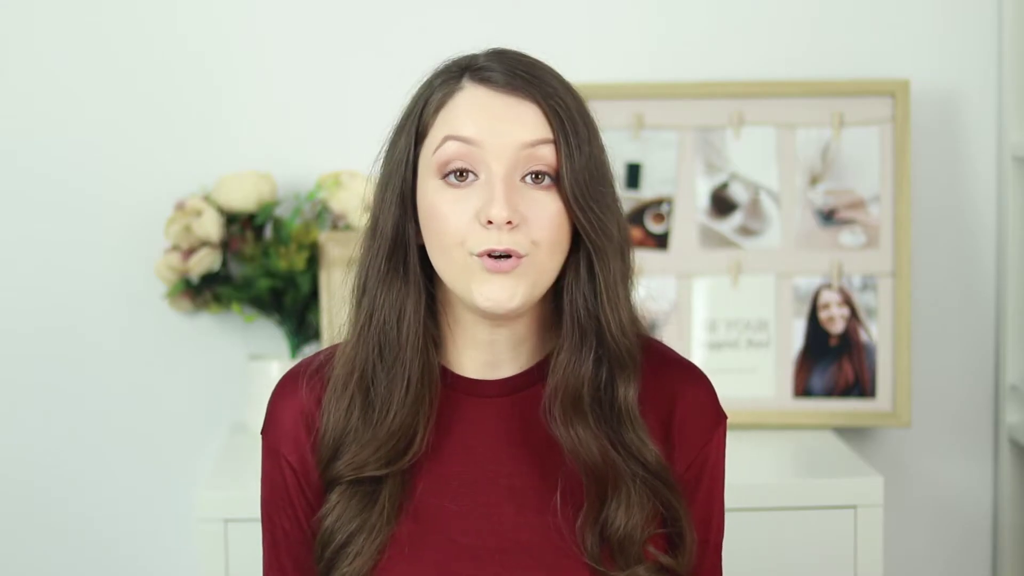
Drag the Nav Menu widget into the header beside the FLAIR logo.
drag(118, 216, 142, 213)
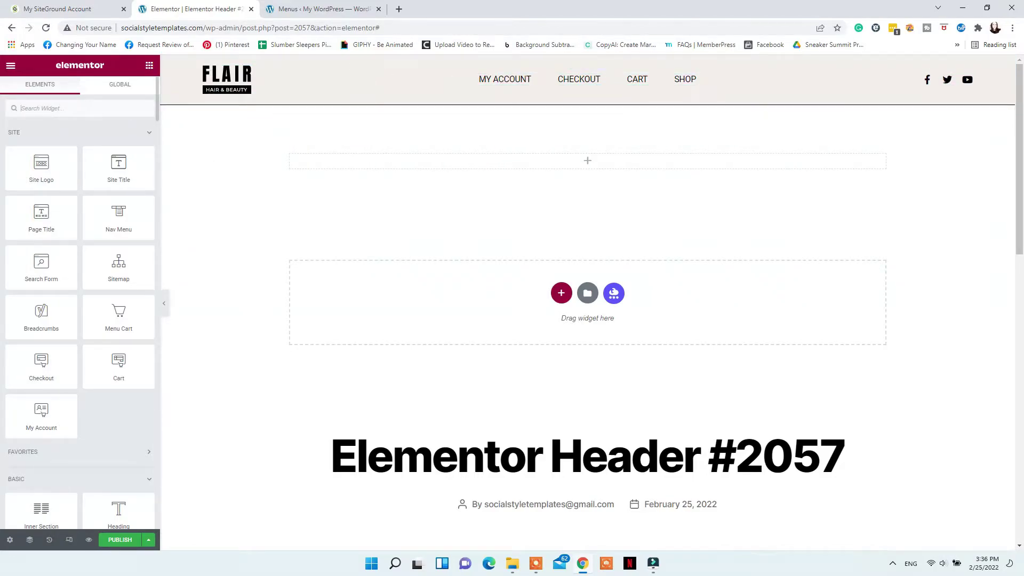
Add a Search widget to the empty section below the header and shrink its size to 18.
text(search)
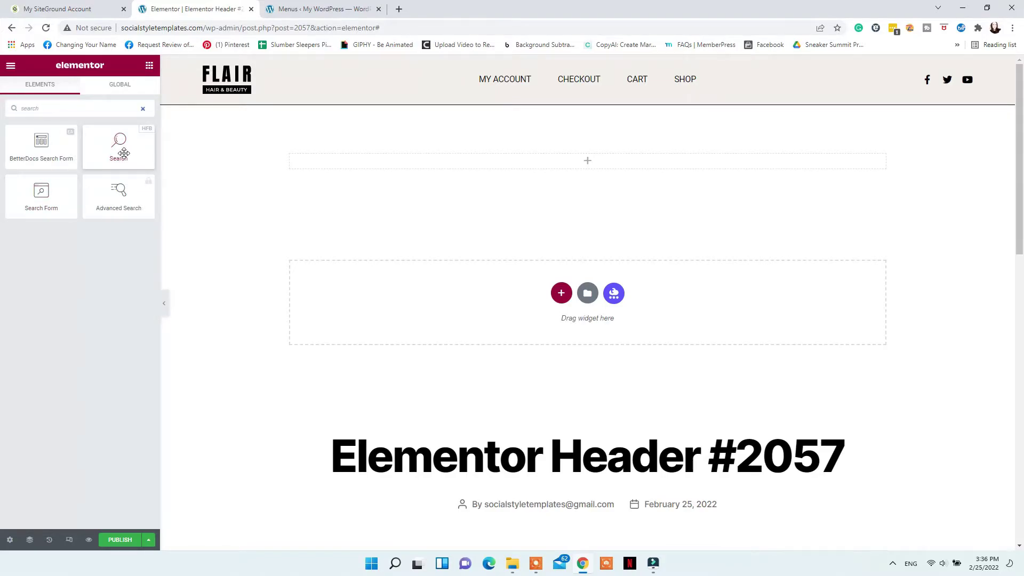
drag(118, 149, 588, 168)
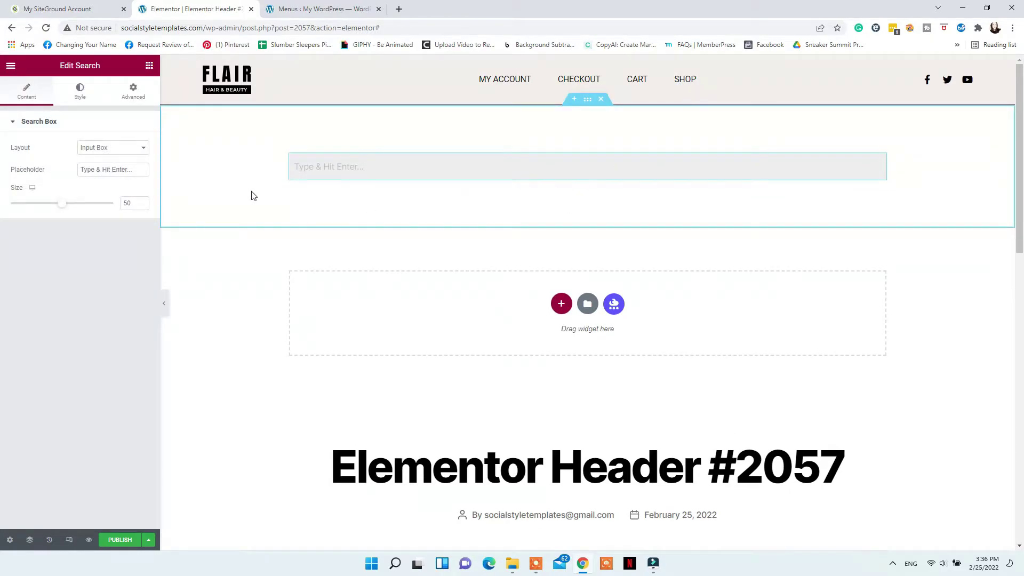
drag(63, 206, 25, 211)
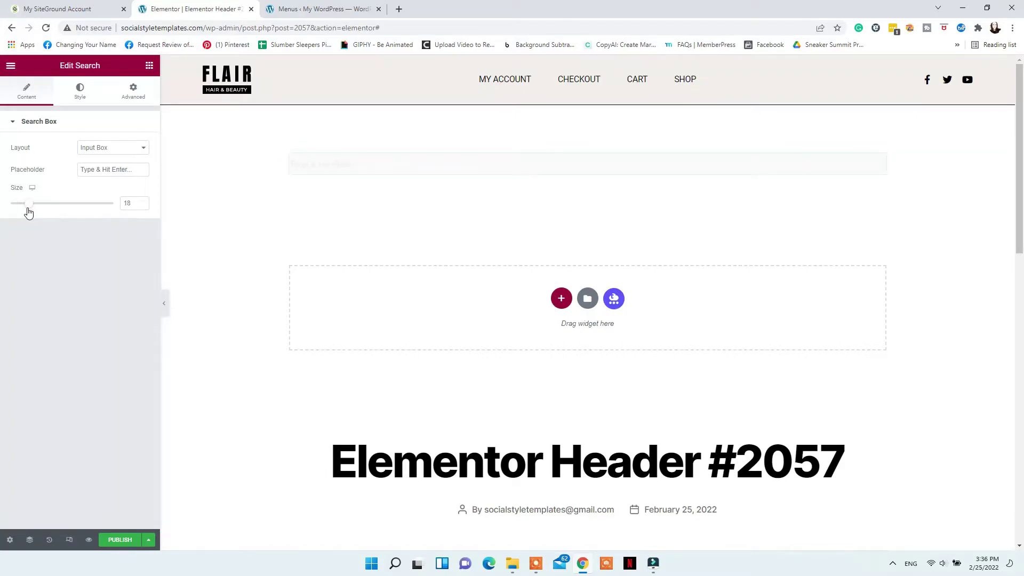
Set the search widget layout to Input Box With Button.
click(124, 149)
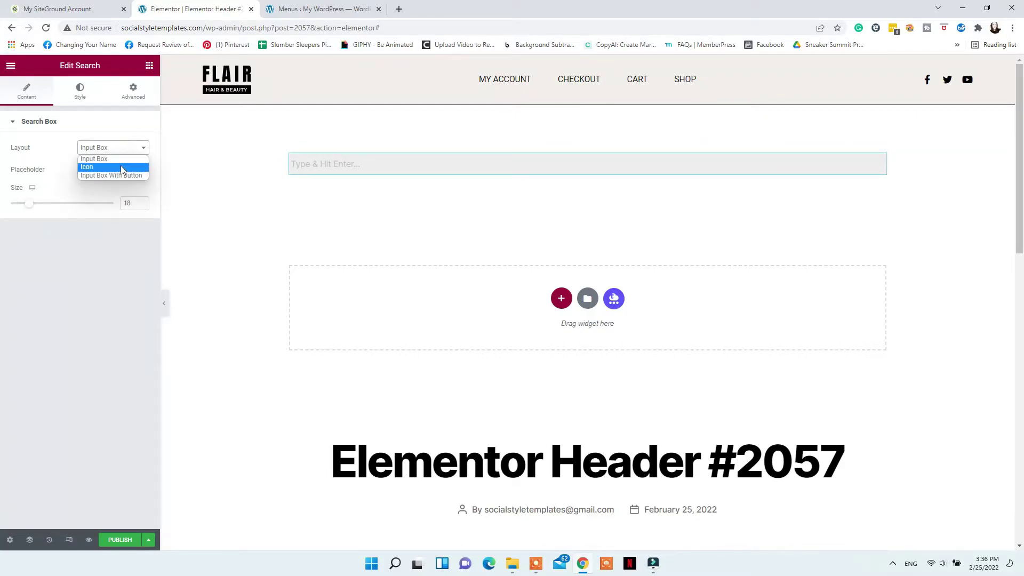
click(120, 166)
click(126, 150)
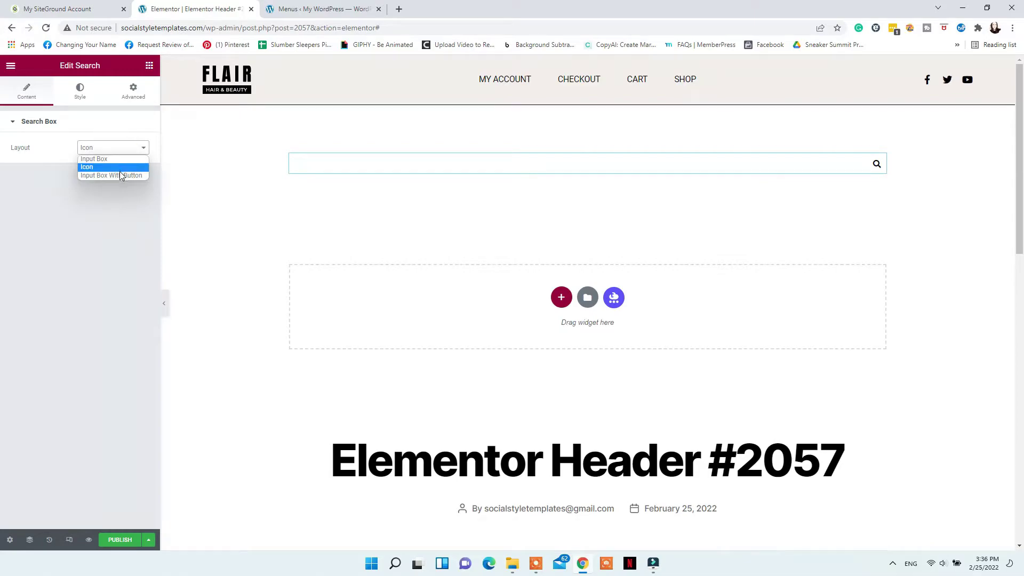
click(117, 175)
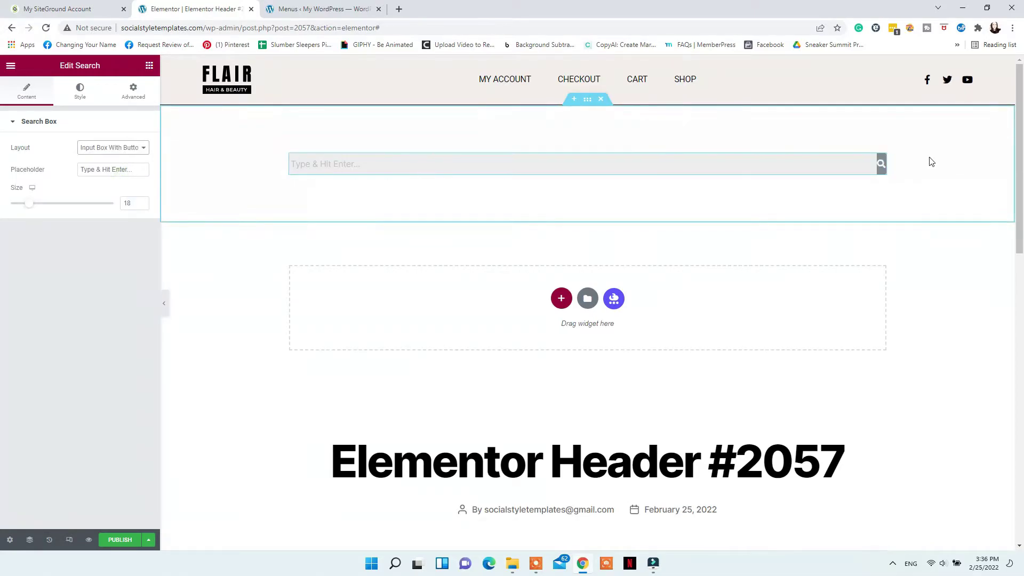
Give the search input a #ECE3E3 background, then adjust its section's boxed width.
click(78, 101)
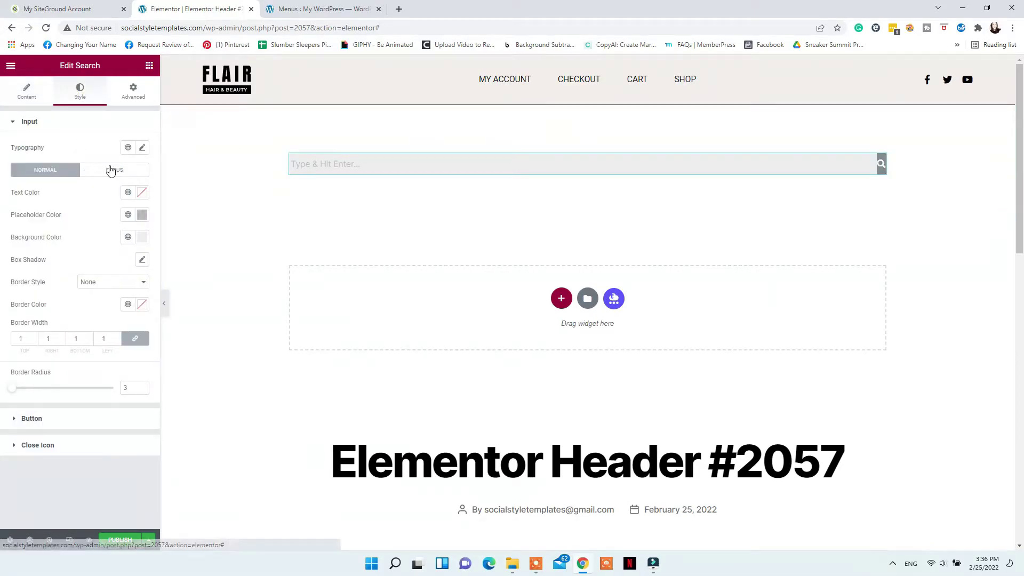
click(142, 234)
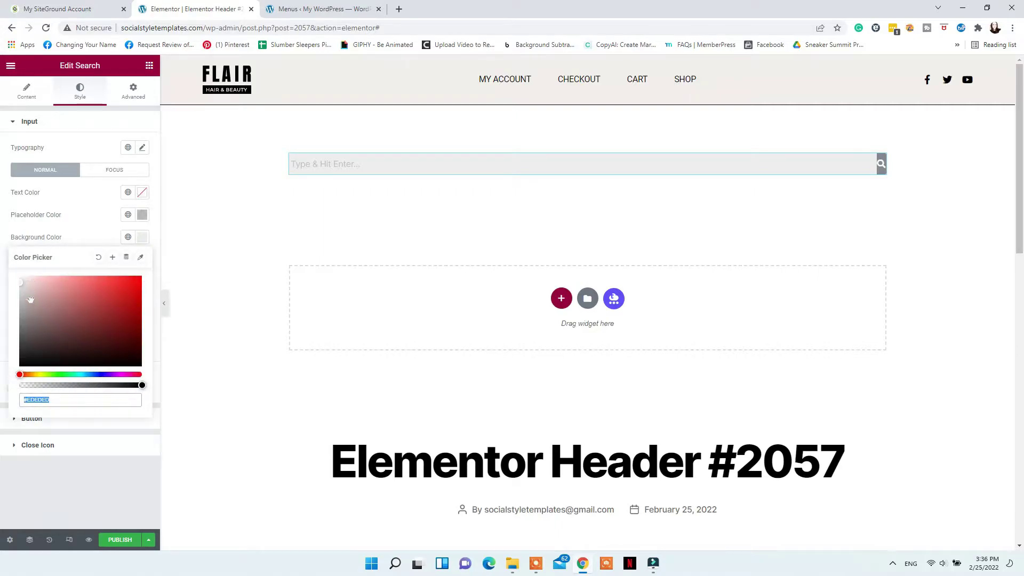
mouse_move(31, 300)
mouse_down()
mouse_move(35, 288)
mouse_move(23, 283)
mouse_up()
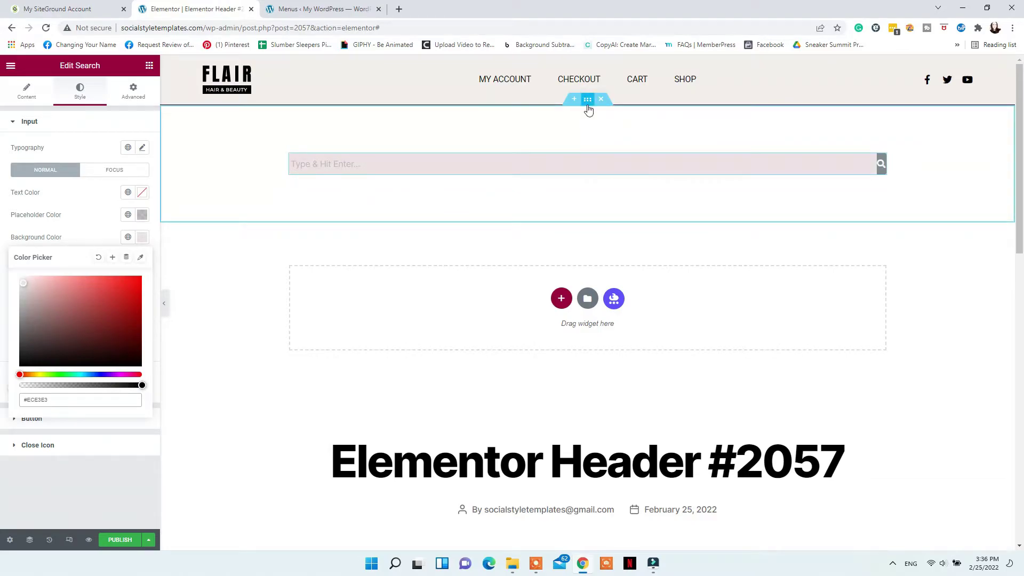
click(586, 110)
drag(7, 184, 101, 177)
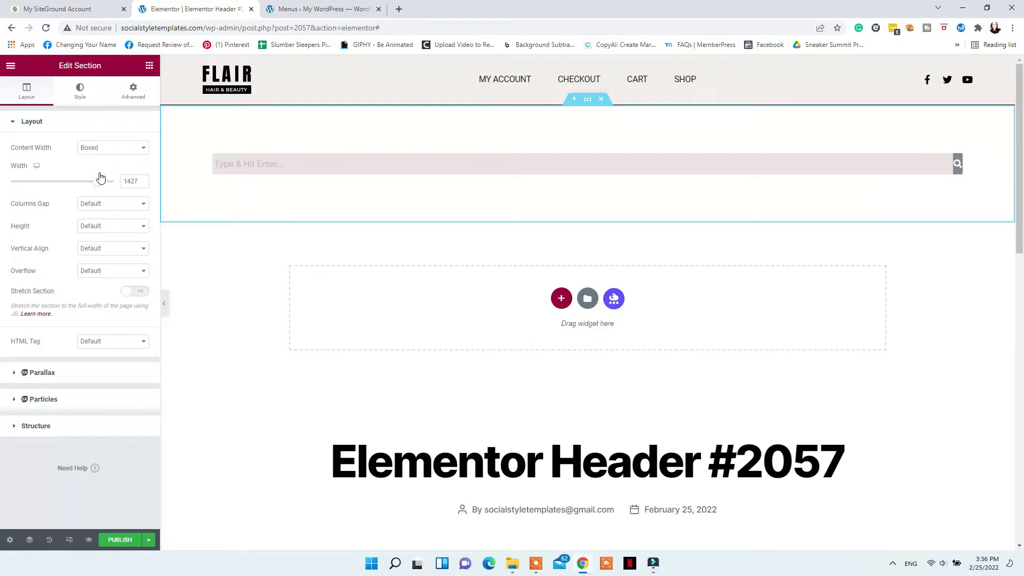
Keep the section content boxed at width 1427 and give it a reduced minimum height.
click(102, 148)
click(102, 168)
click(110, 150)
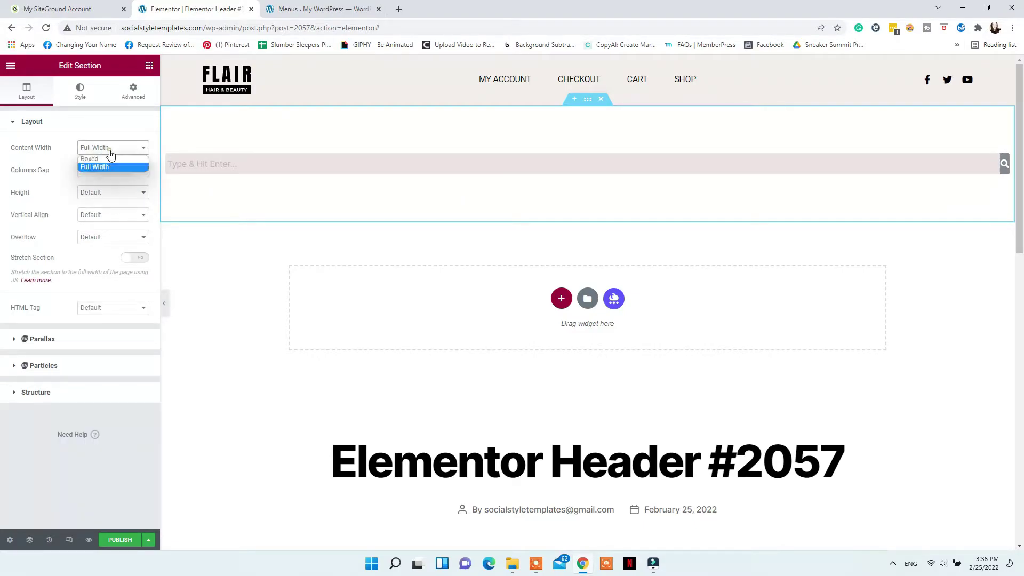
click(108, 156)
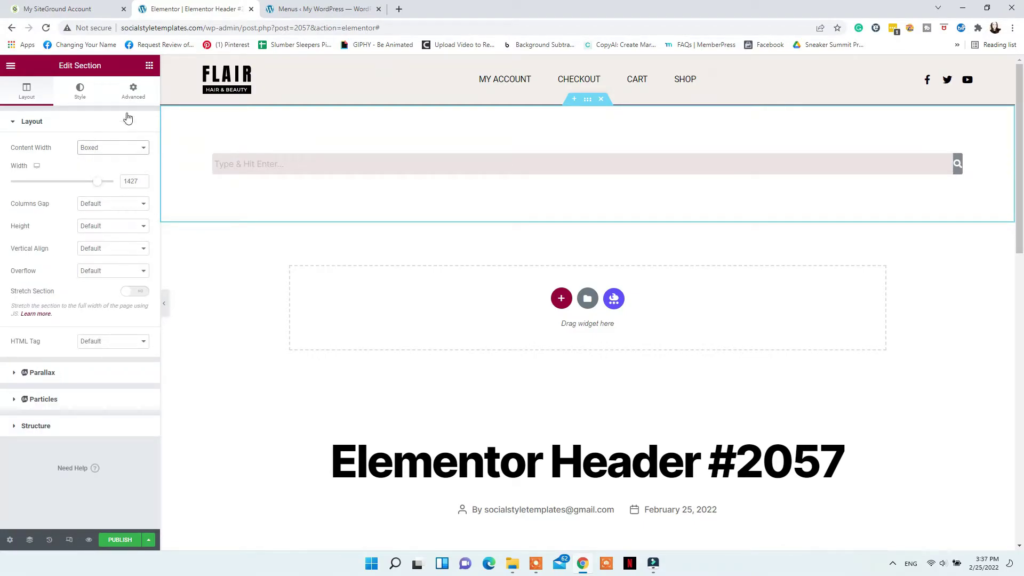
click(111, 224)
click(105, 253)
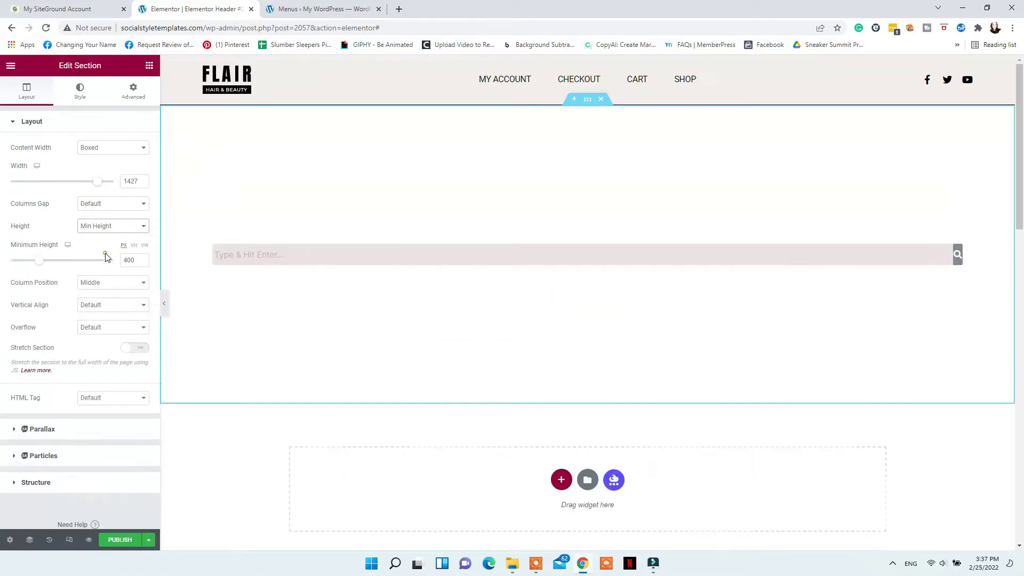
click(109, 227)
click(55, 260)
drag(40, 261, 12, 261)
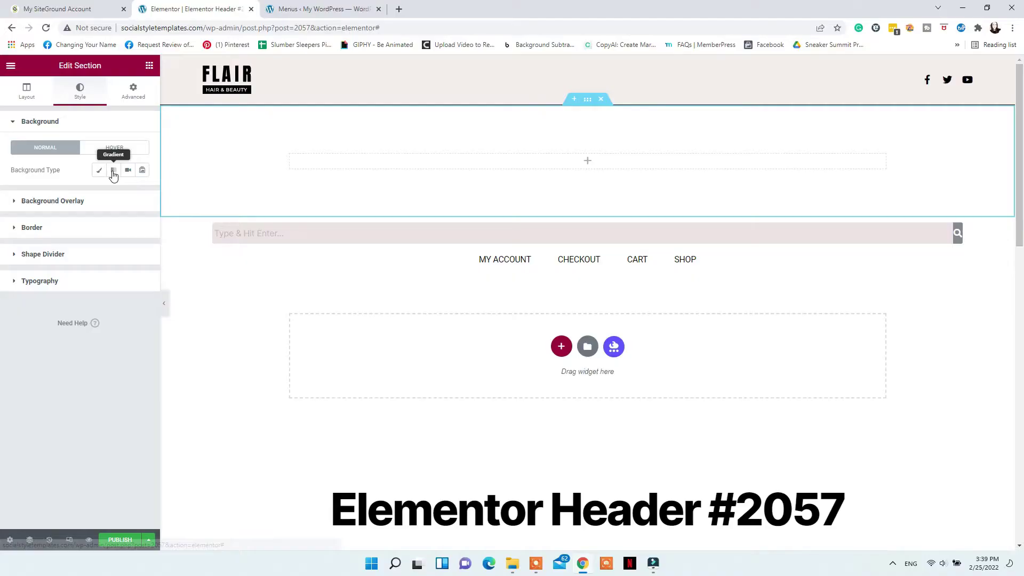
Give the section a classic near-white pink background and a Mountains shape divider.
click(99, 170)
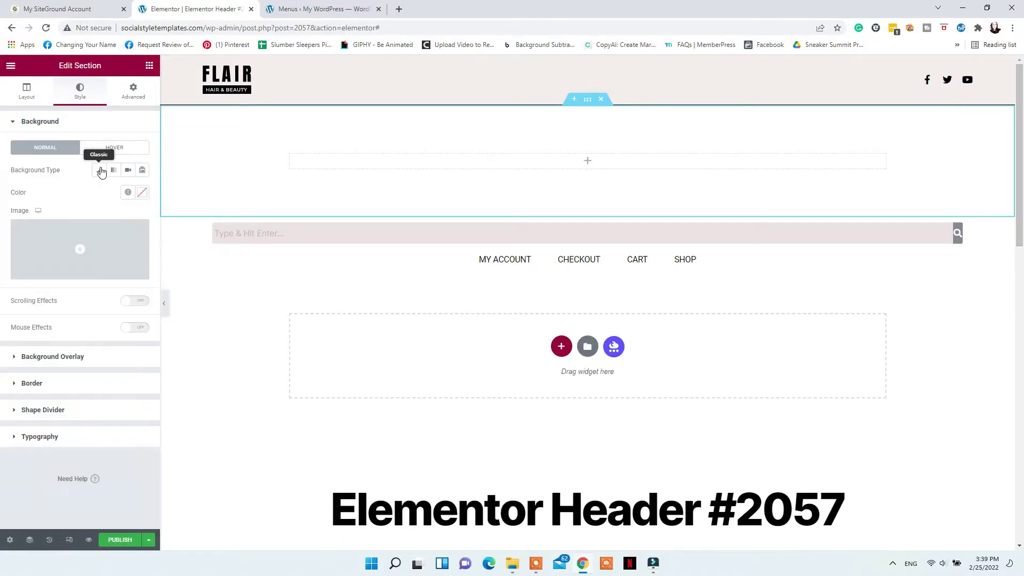
click(142, 192)
drag(40, 264, 17, 240)
click(57, 320)
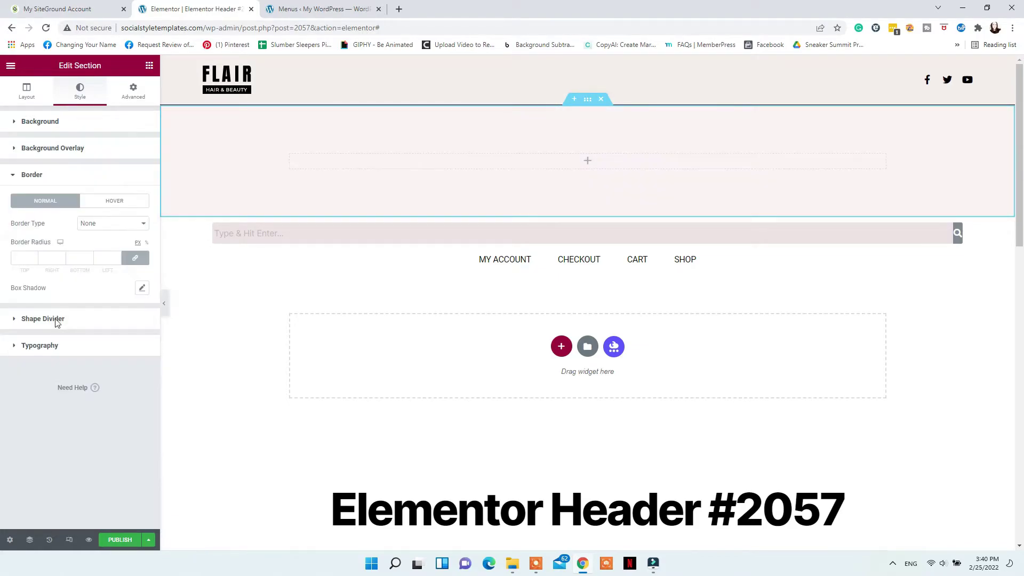
click(105, 251)
click(107, 272)
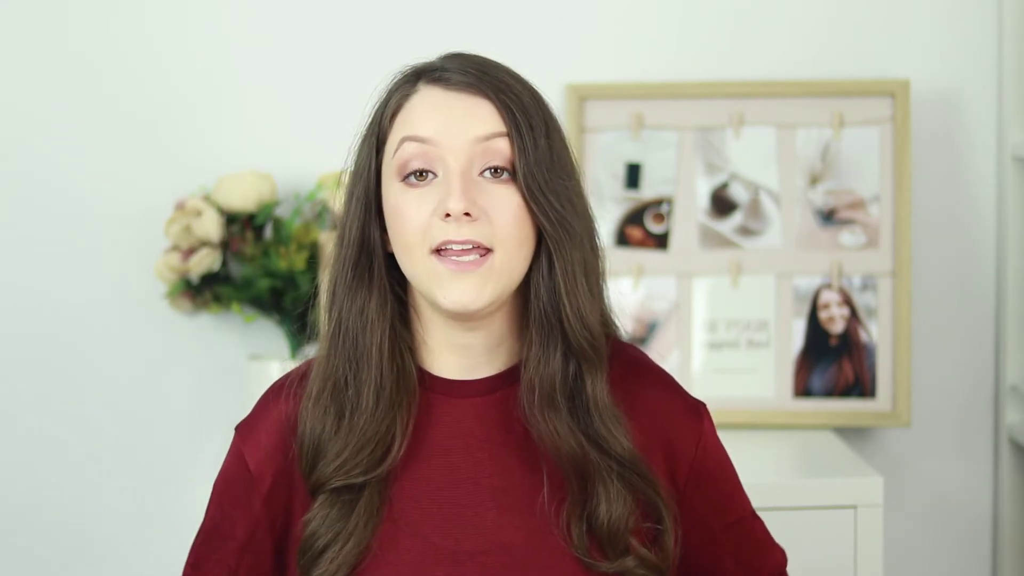
scroll(1005, 243, down, 8)
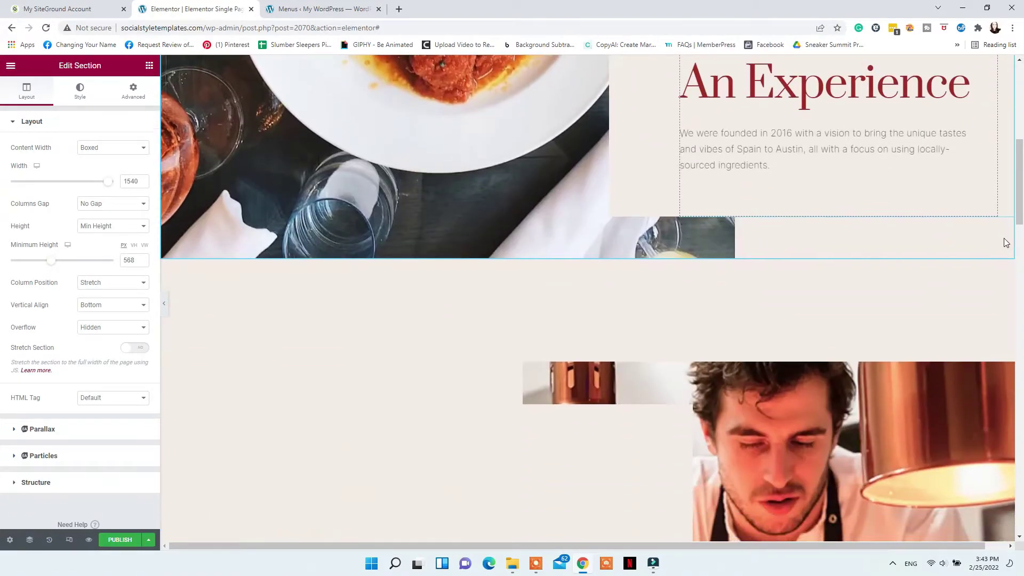
scroll(1006, 243, down, 10)
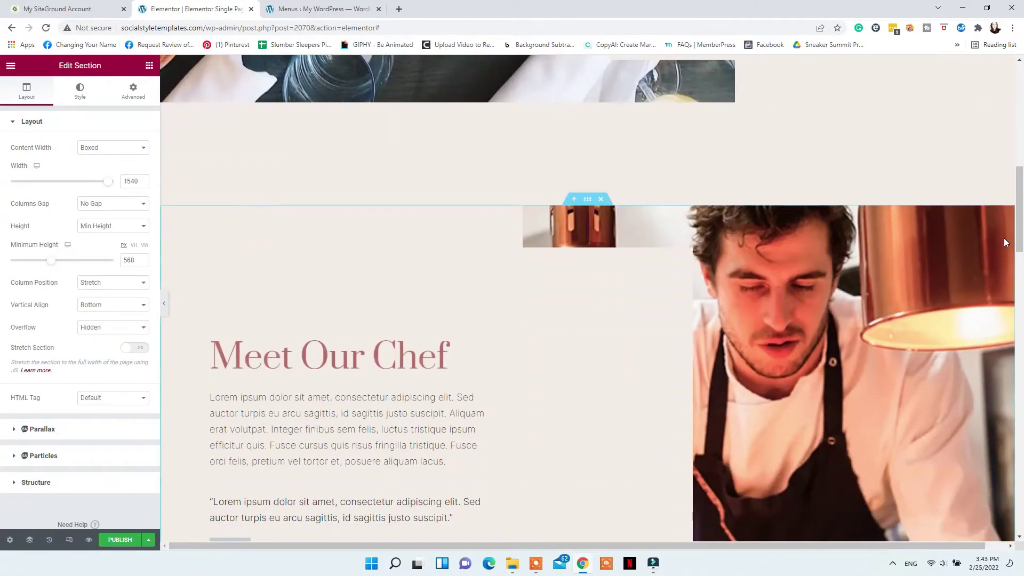
scroll(1006, 243, down, 10)
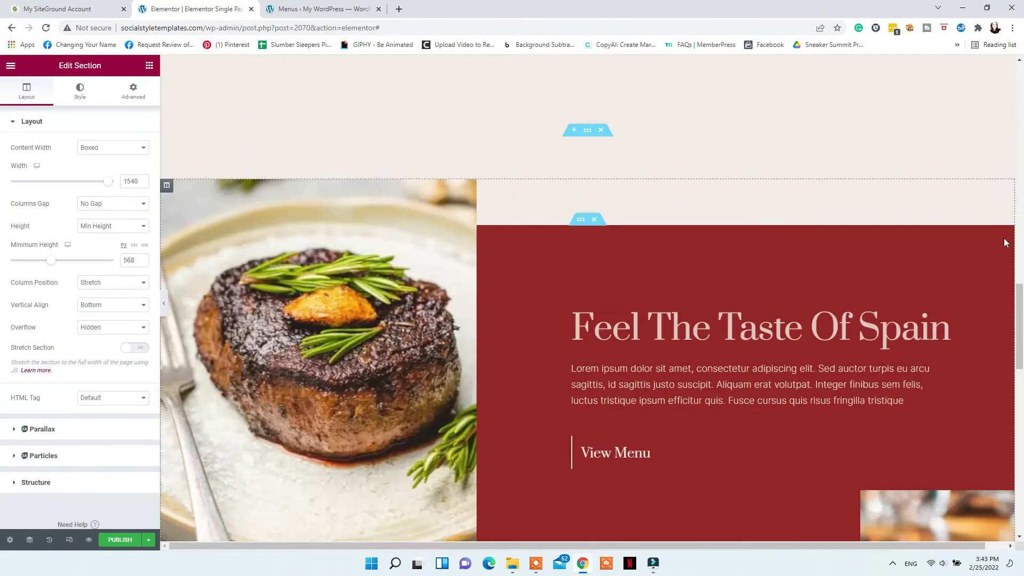
scroll(1004, 238, down, 10)
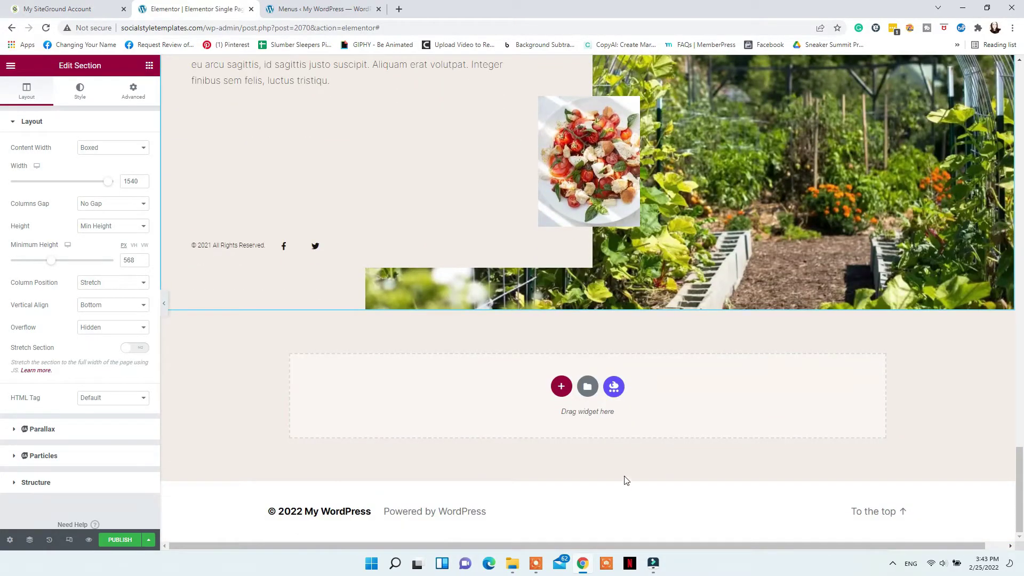
click(539, 563)
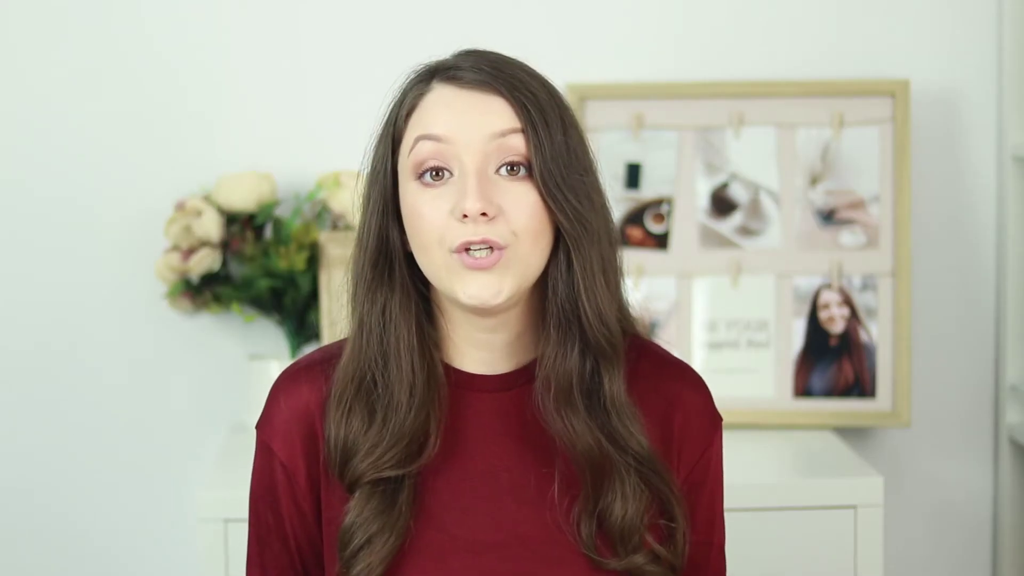